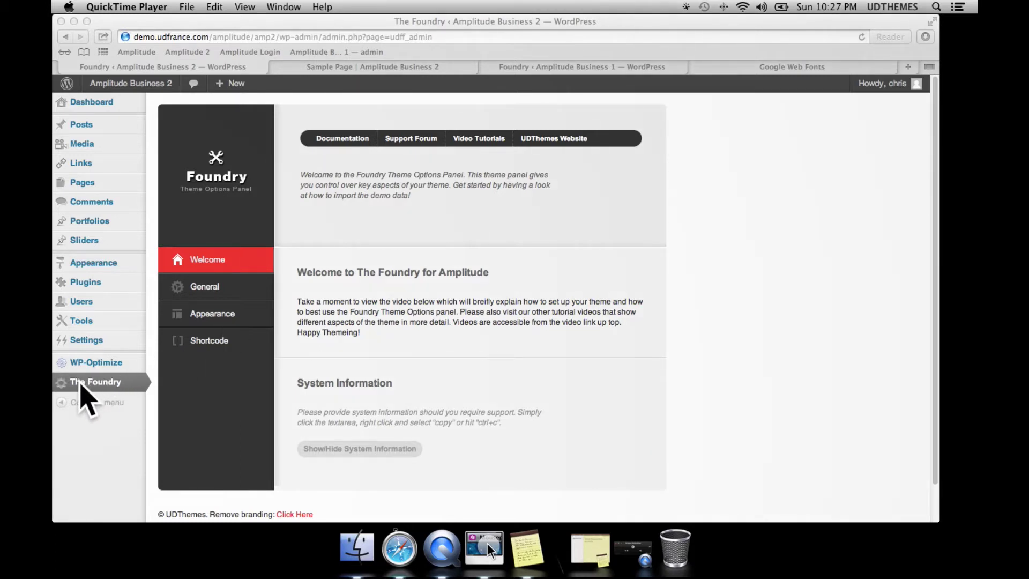
Open The Foundry's Appearance Custom CSS tab and start a new line below the default comment
{"action": "left_click", "coordinate": [204, 322]}
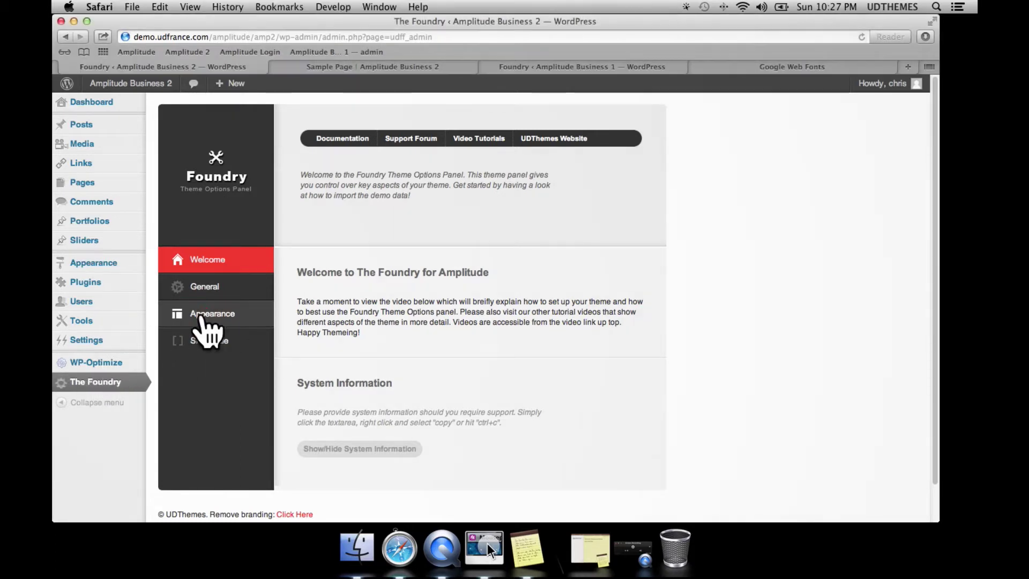
{"action": "left_click", "coordinate": [203, 319]}
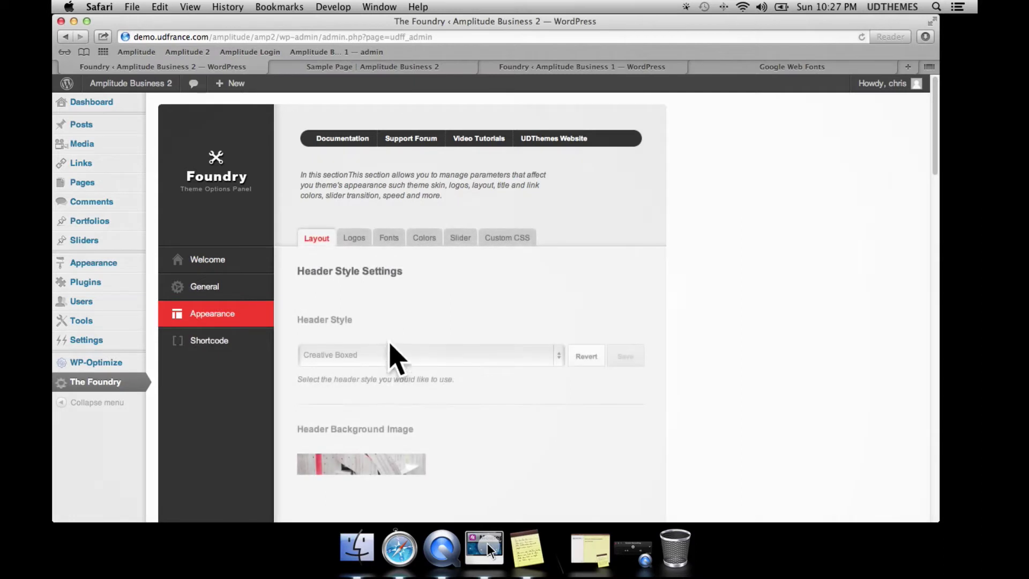
{"action": "left_click", "coordinate": [530, 242]}
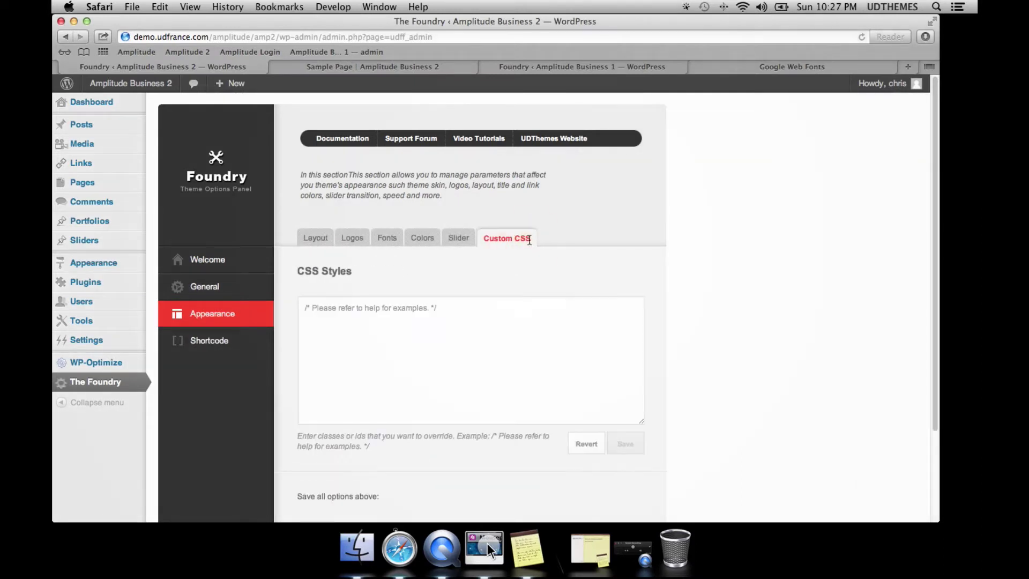
{"action": "left_click", "coordinate": [457, 315]}
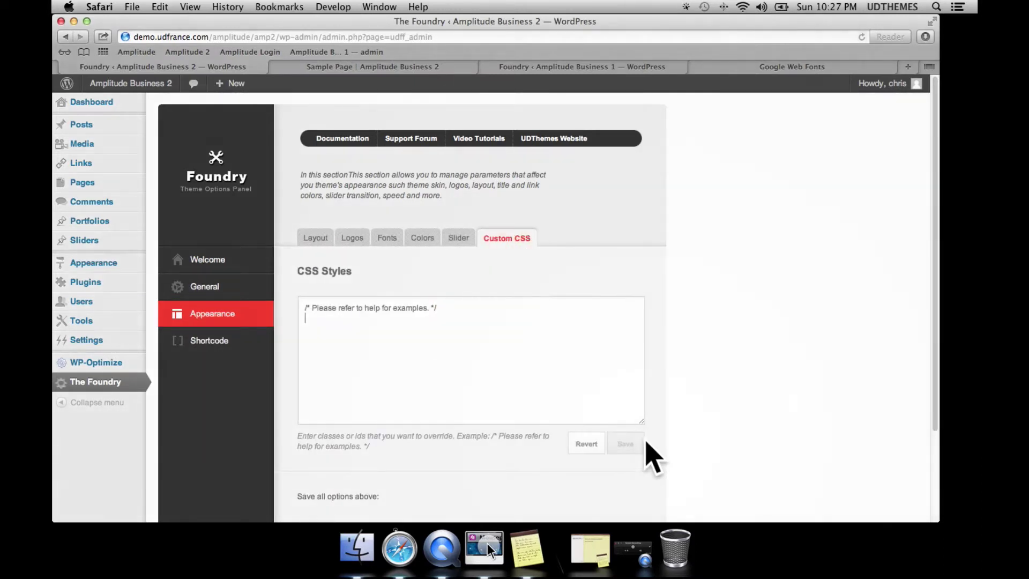
{"action": "key", "text": "Return"}
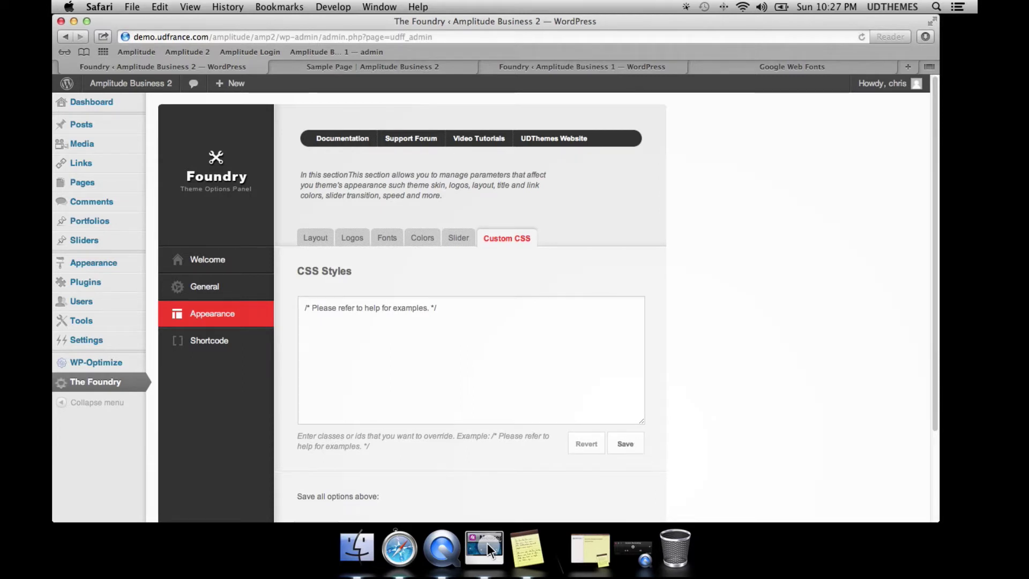
Copy the two prepared CSS lines from Notes and return to the CSS Styles box
{"action": "left_click", "coordinate": [592, 551]}
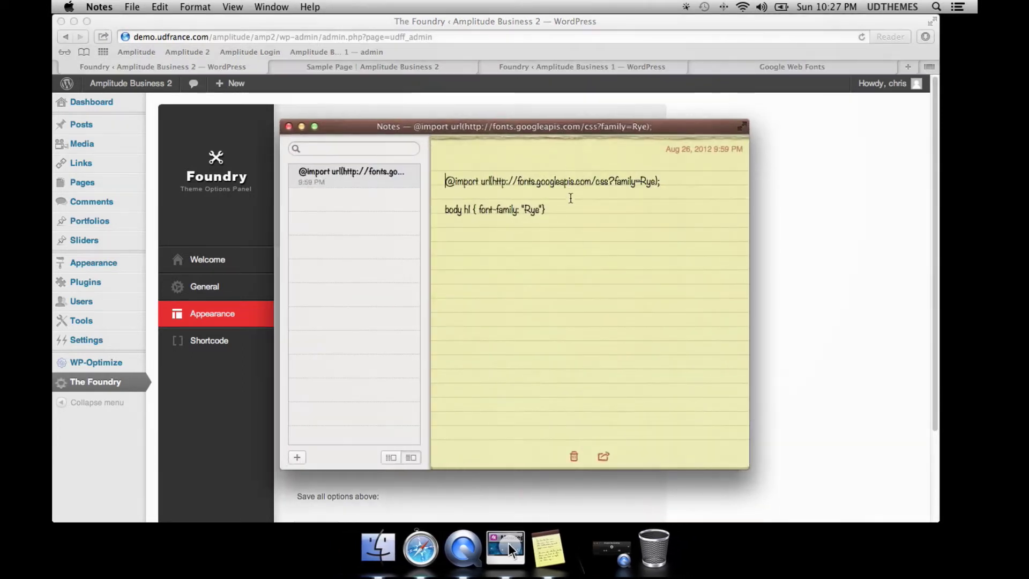
{"action": "left_click_drag", "start_coordinate": [557, 210], "coordinate": [446, 184]}
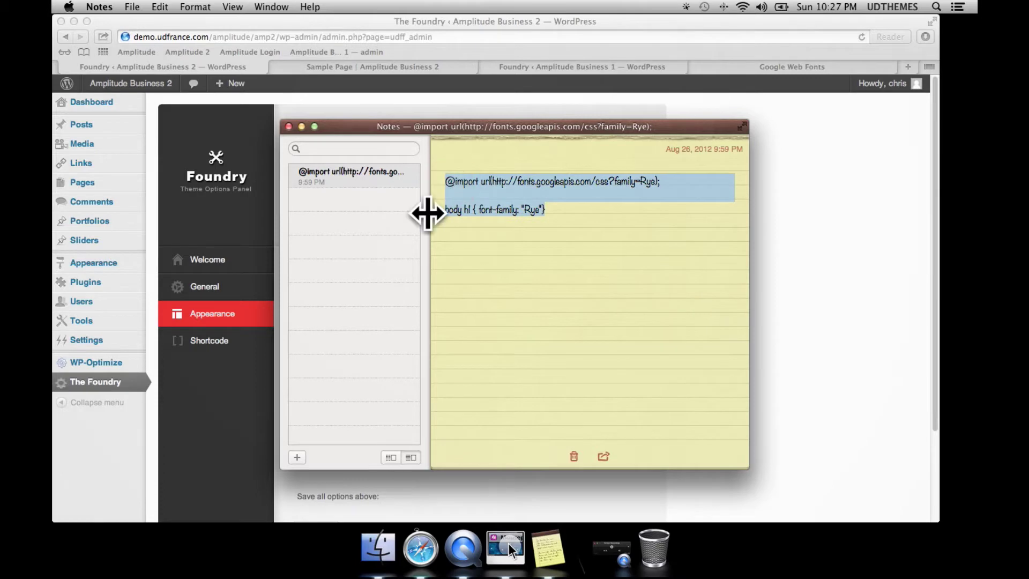
{"action": "key", "text": "super+c"}
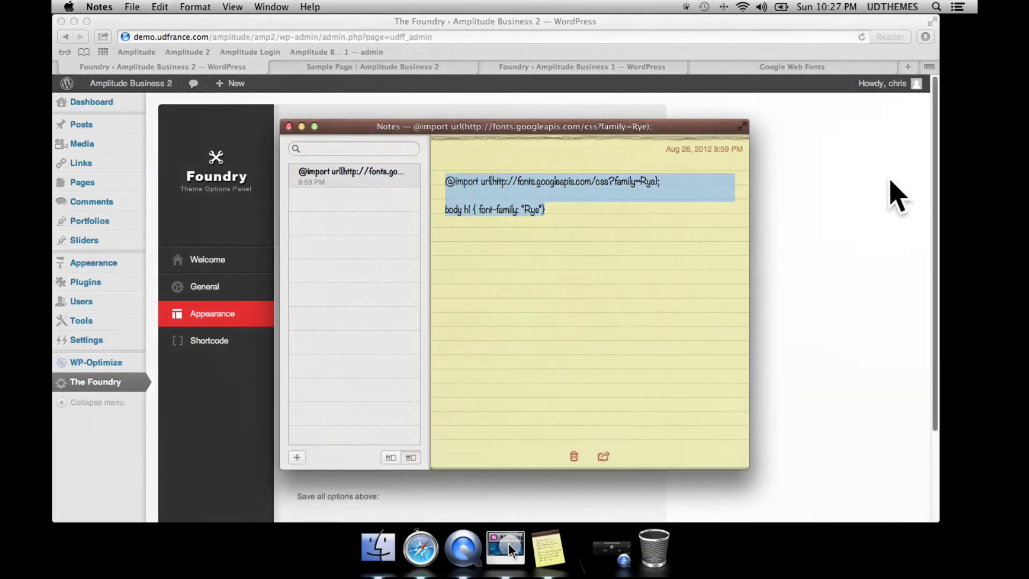
{"action": "left_click", "coordinate": [891, 196]}
{"action": "left_click", "coordinate": [408, 352]}
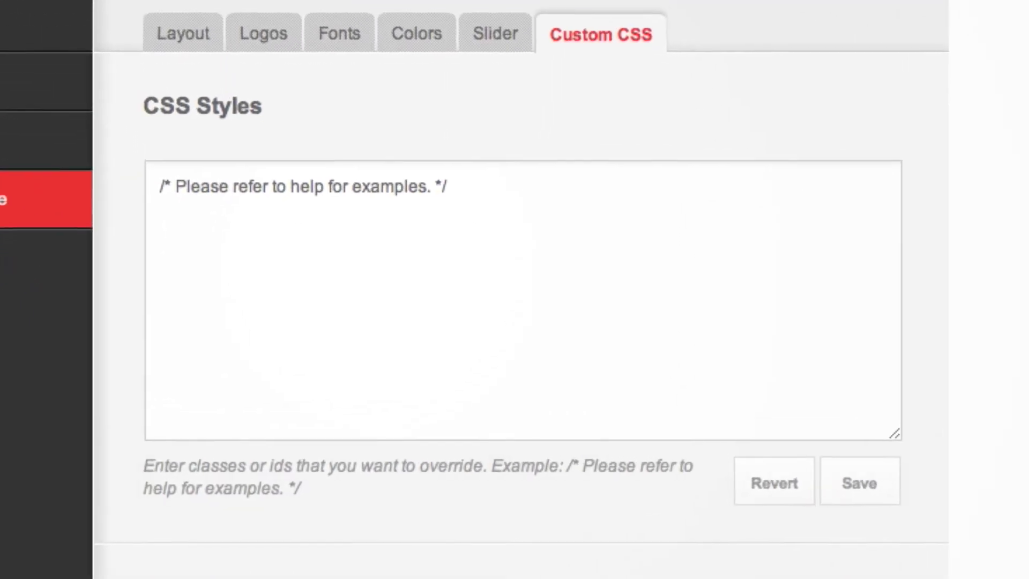
Paste the Rye import and rule, change the selector to h1,h2,h3,h4,h5,h6, and save
{"action": "key", "text": "super+v"}
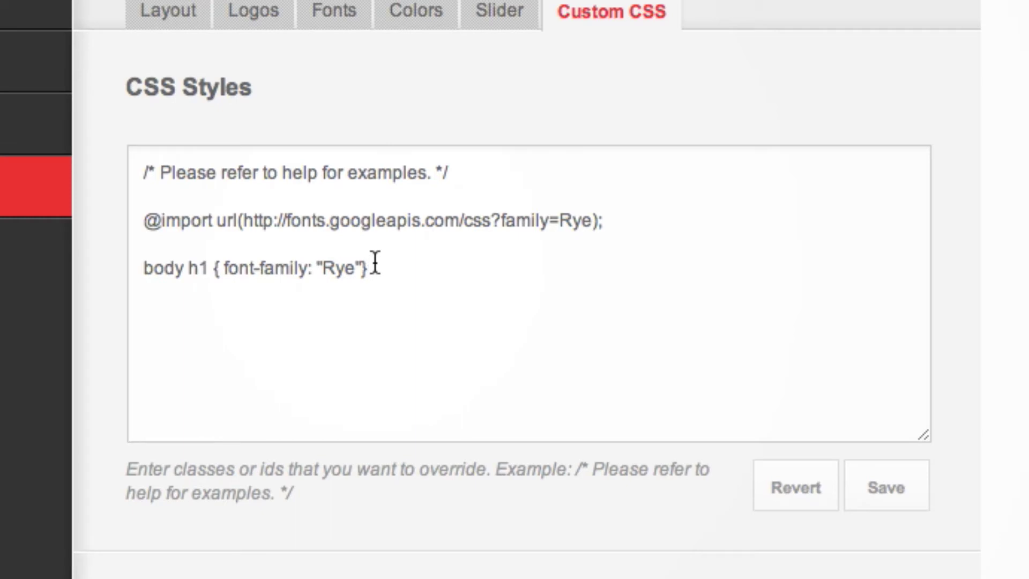
{"action": "left_click", "coordinate": [209, 266]}
{"action": "left_click_drag", "start_coordinate": [142, 268], "coordinate": [181, 291]}
{"action": "key", "text": "BackSpace"}
{"action": "key", "text": "BackSpace"}
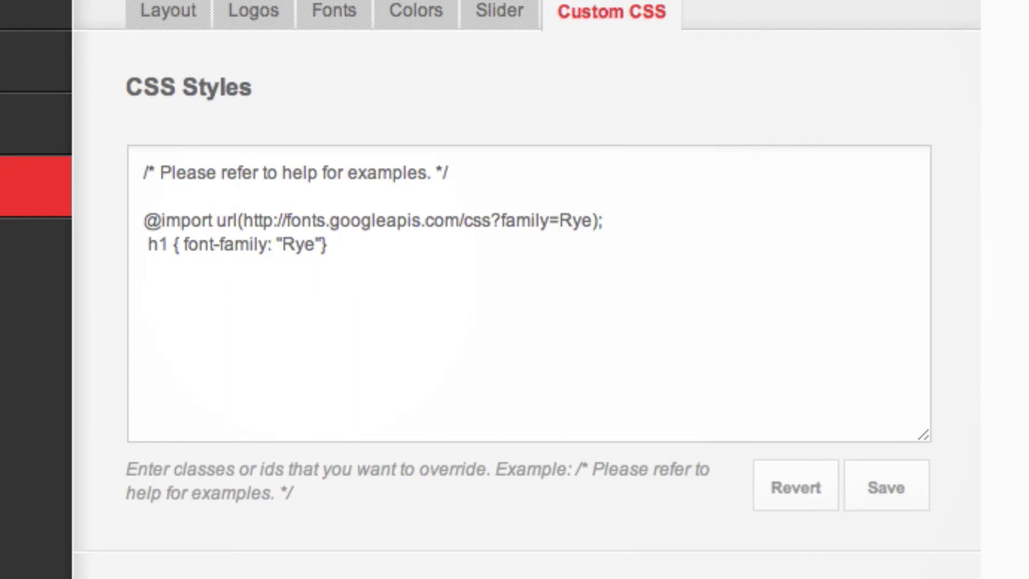
{"action": "key", "text": "Right"}
{"action": "type", "text": ","}
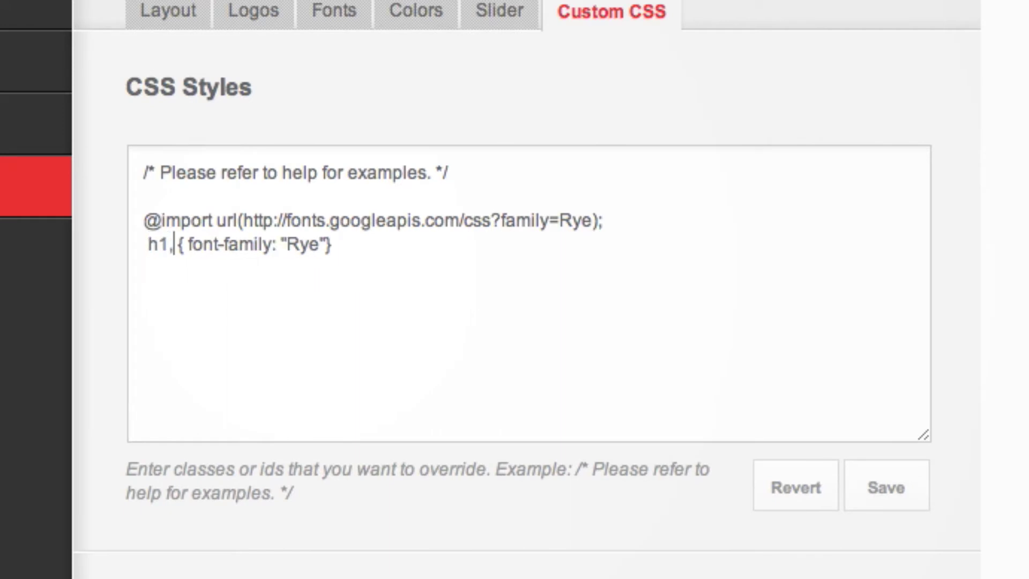
{"action": "type", "text": "h2,"}
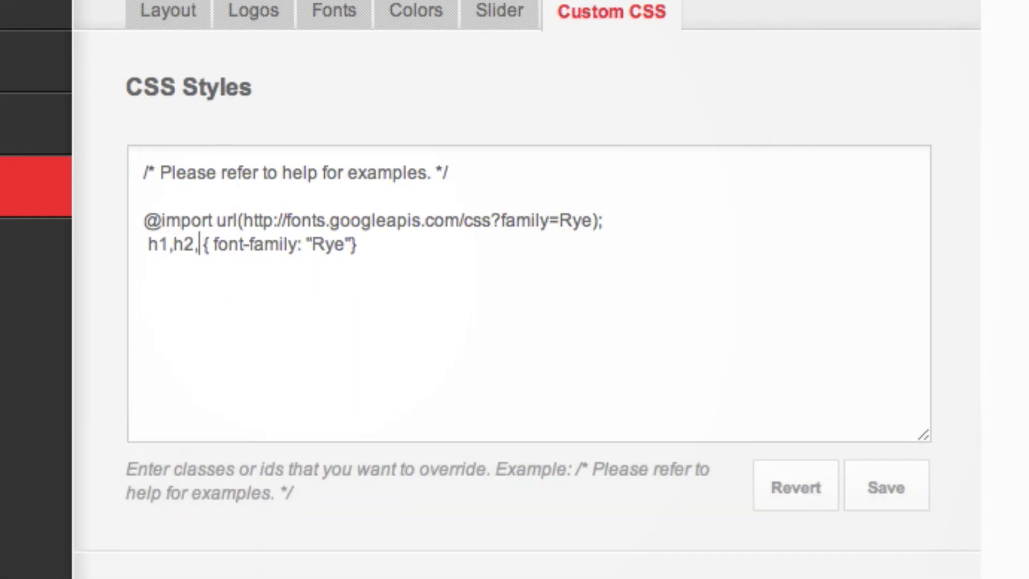
{"action": "type", "text": "h3,"}
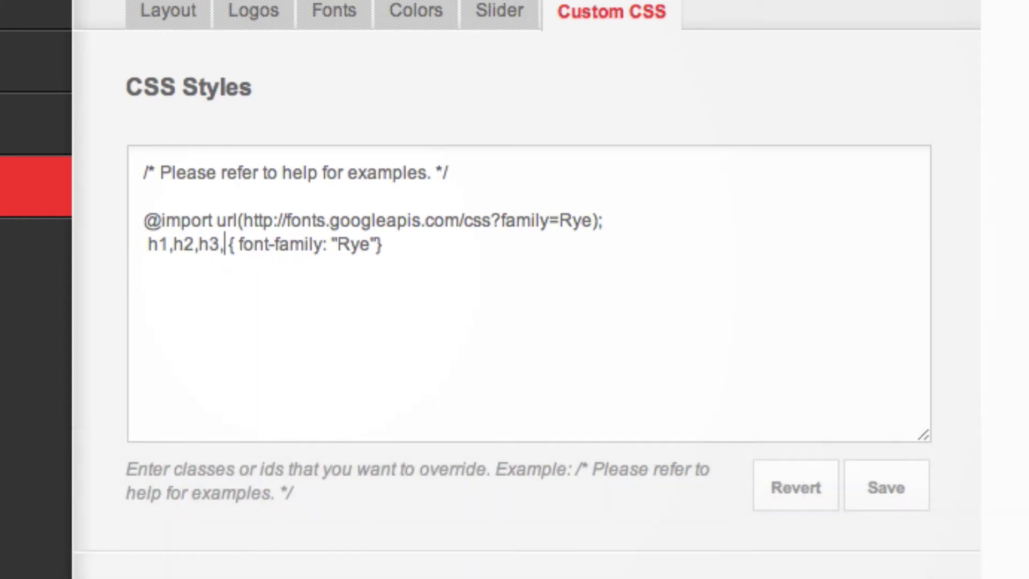
{"action": "type", "text": "h4,"}
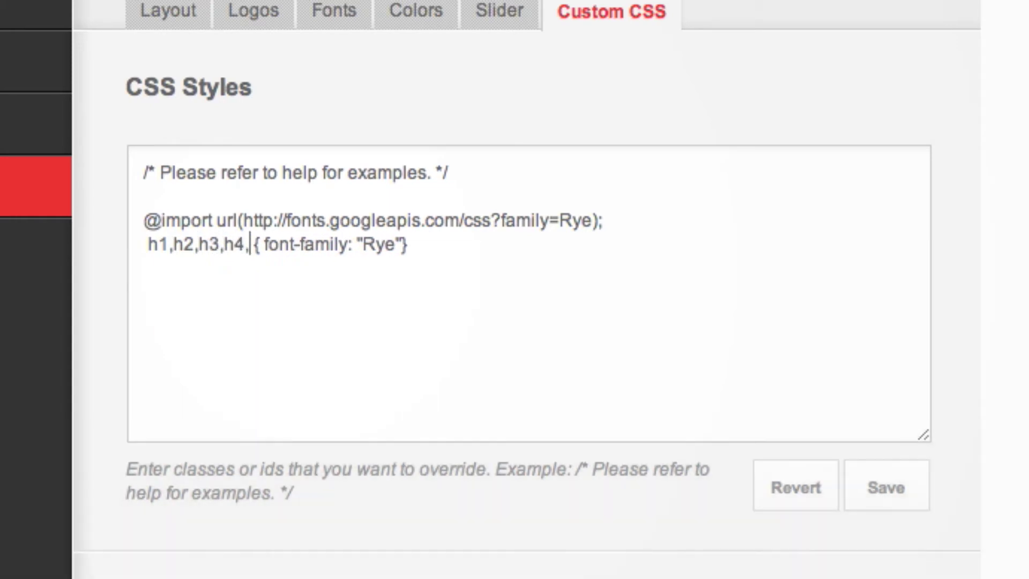
{"action": "type", "text": "h5,h"}
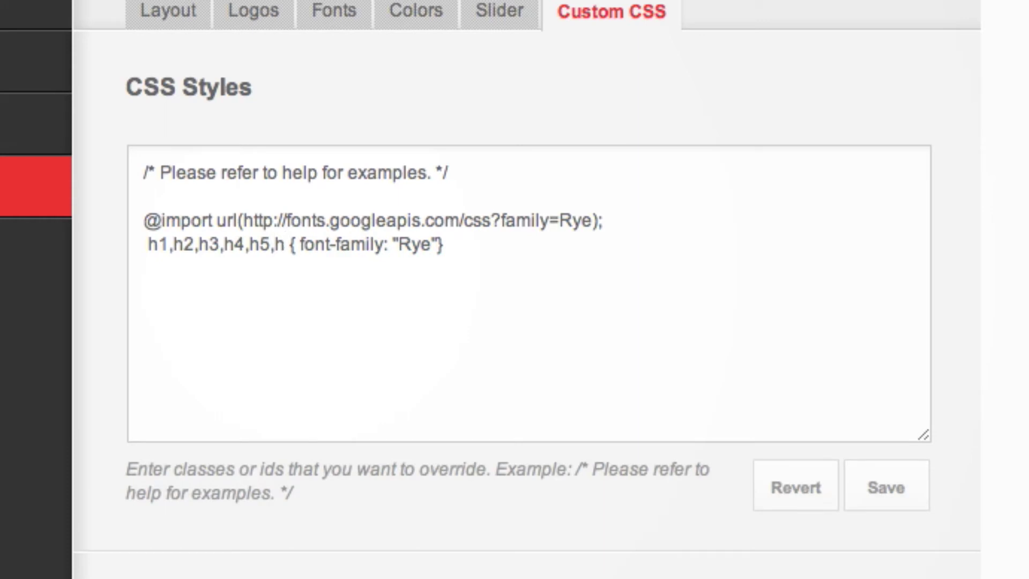
{"action": "type", "text": "6"}
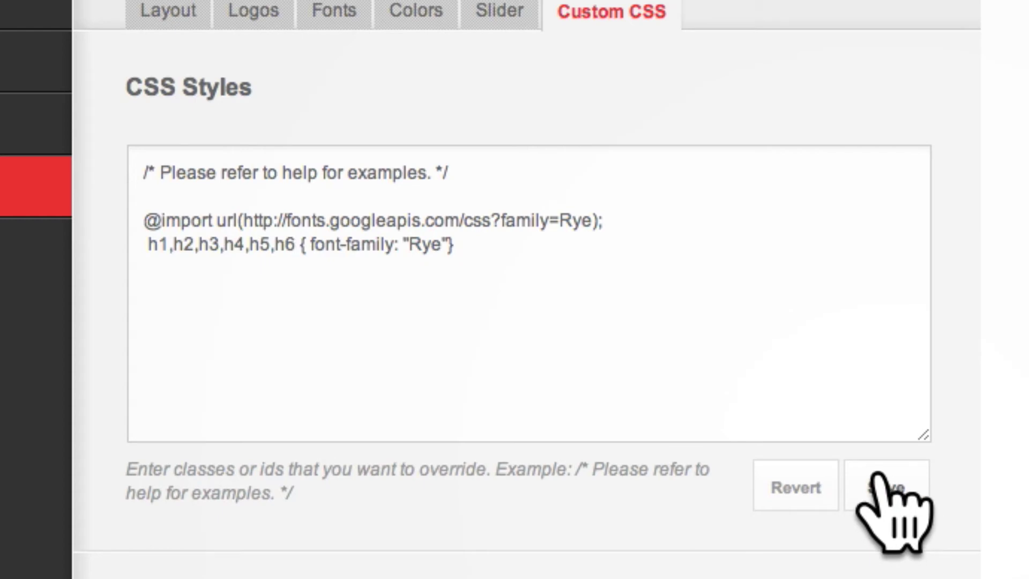
{"action": "left_click", "coordinate": [880, 483]}
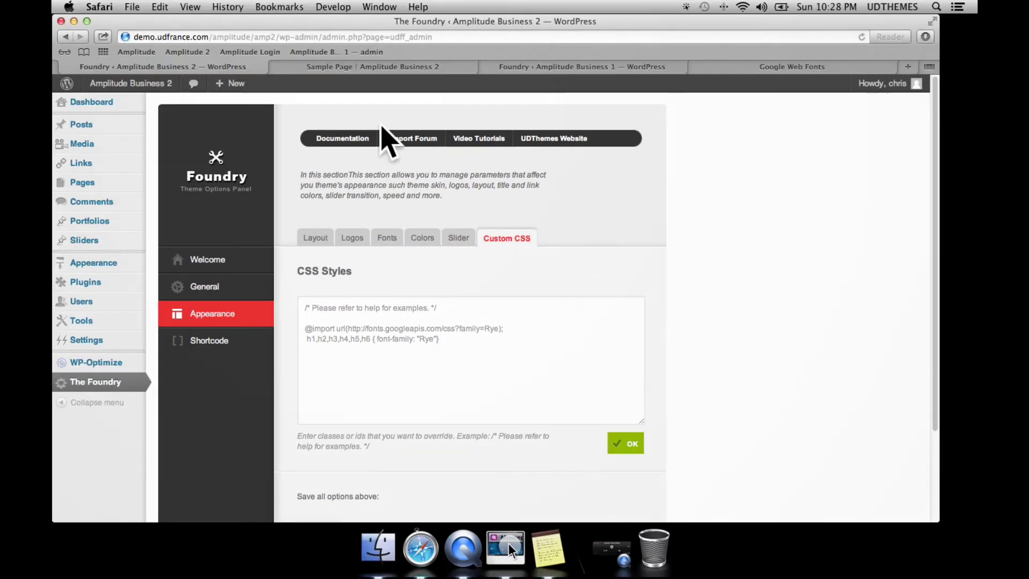
Reload the Sample Page to check the Rye headings, then go to Google Web Fonts' Courgette page
{"action": "left_click", "coordinate": [375, 67]}
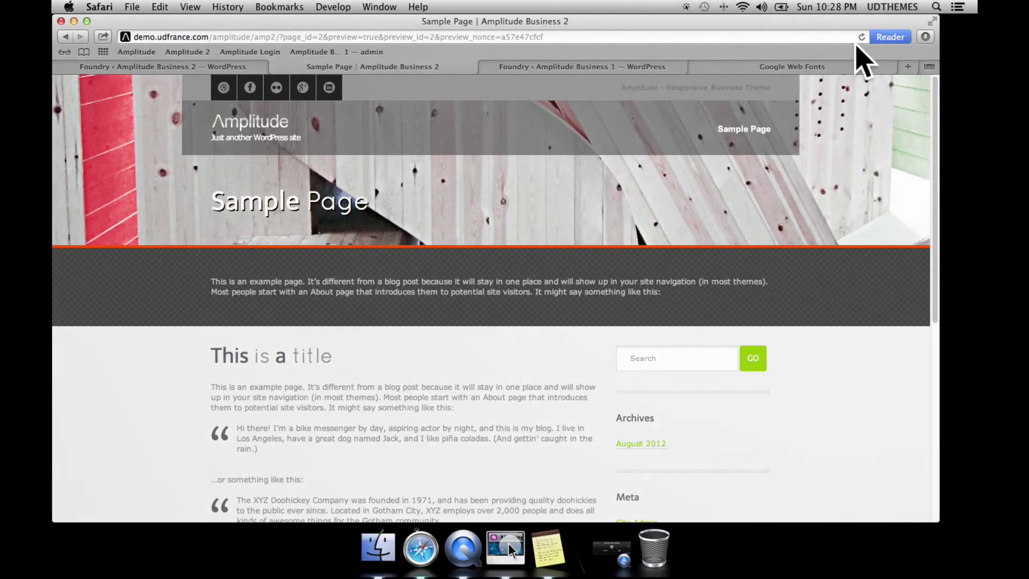
{"action": "left_click", "coordinate": [861, 37]}
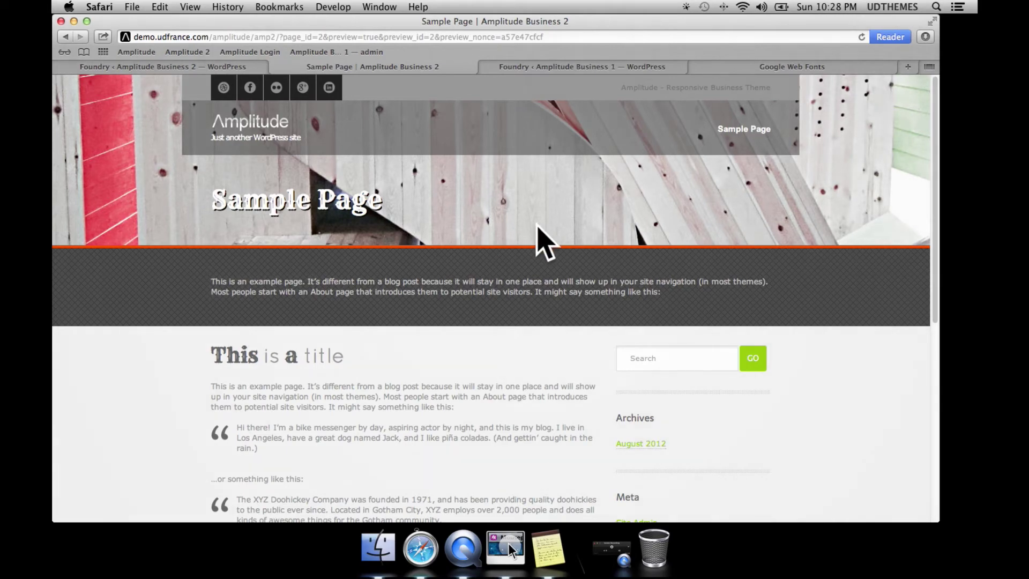
{"action": "left_click", "coordinate": [796, 67]}
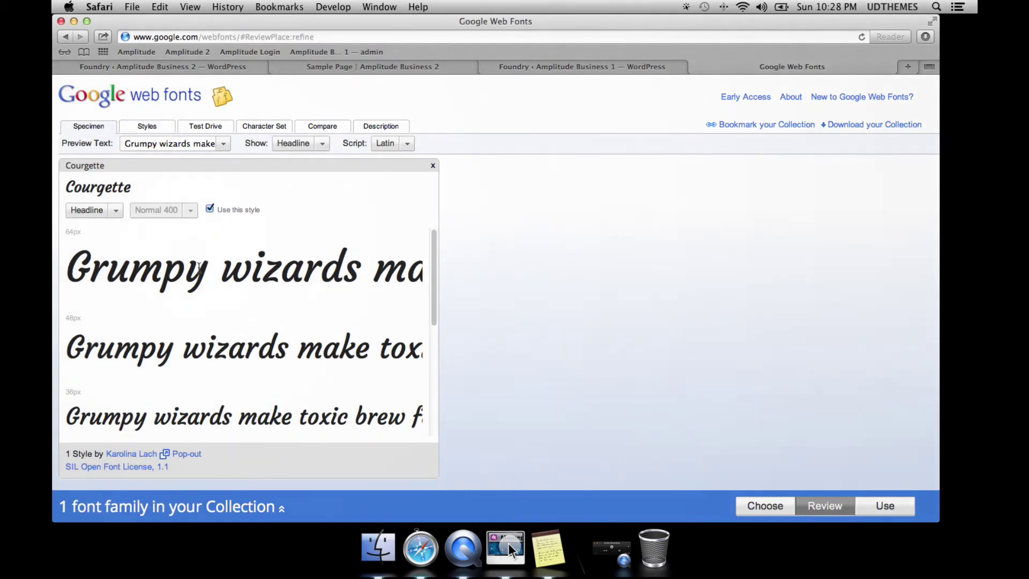
Copy the Courgette font-family line from the Google Web Fonts usage code and return to The Foundry
{"action": "left_click", "coordinate": [879, 509]}
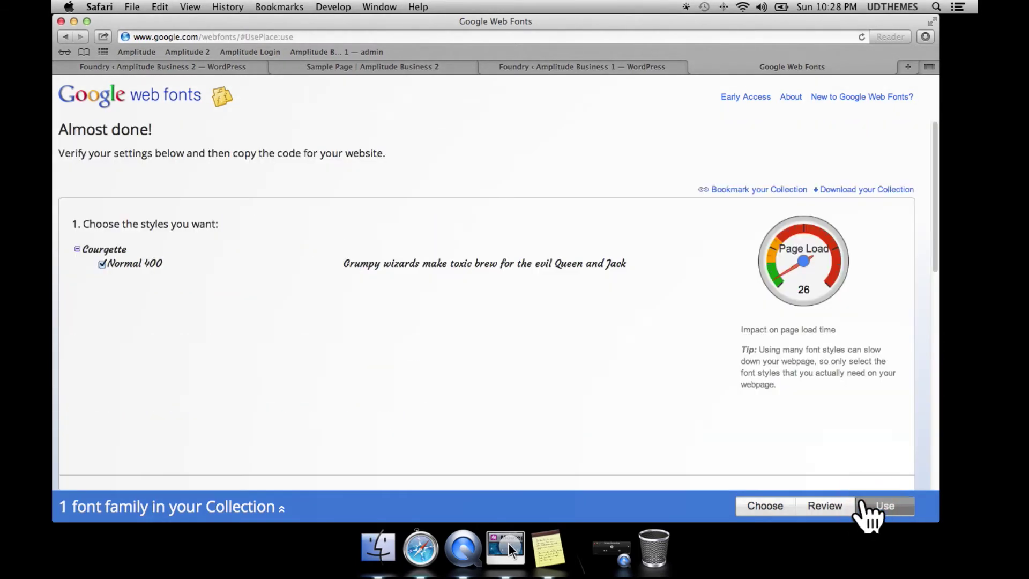
{"action": "scroll", "coordinate": [693, 375], "scroll_direction": "down", "scroll_amount": 10}
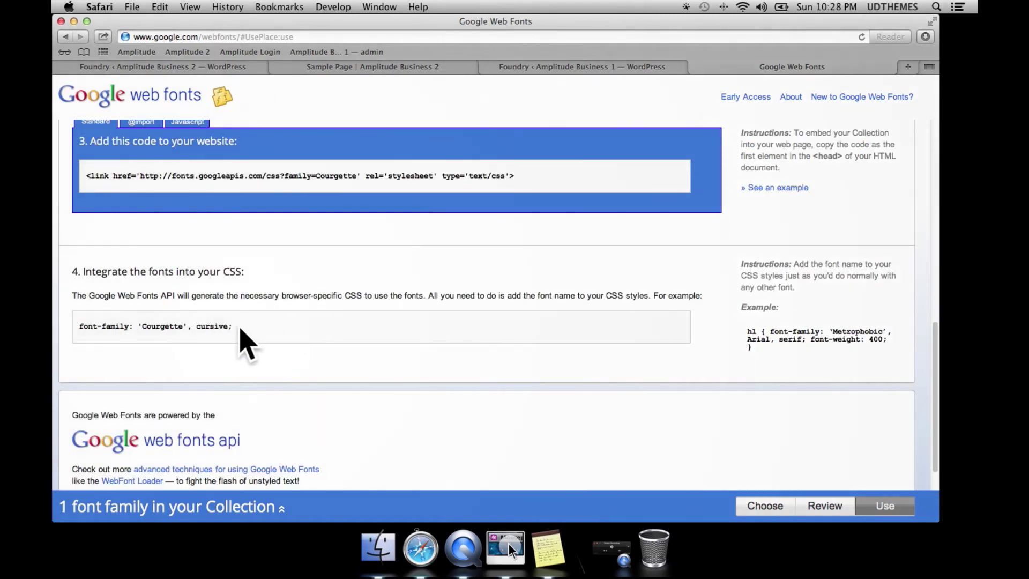
{"action": "mouse_move", "coordinate": [234, 327]}
{"action": "left_mouse_down"}
{"action": "mouse_move", "coordinate": [76, 325]}
{"action": "mouse_move", "coordinate": [234, 325]}
{"action": "left_mouse_up"}
{"action": "left_click", "coordinate": [76, 331]}
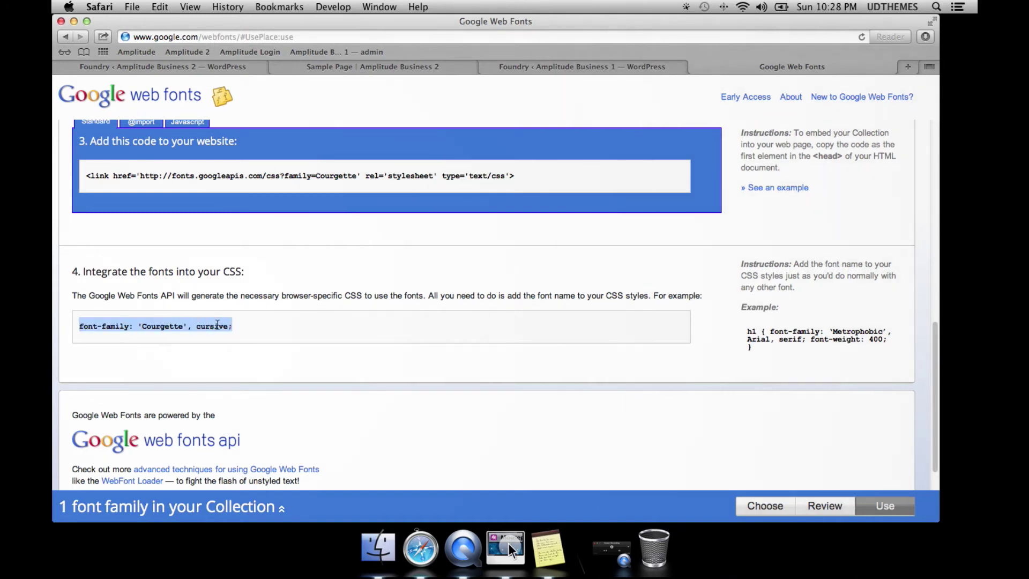
{"action": "key", "text": "super+c"}
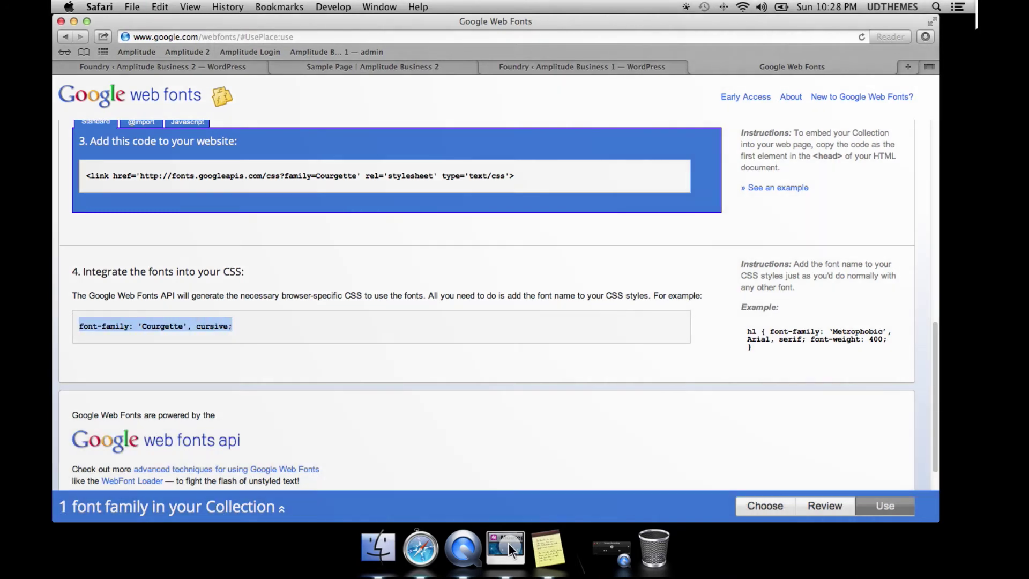
{"action": "left_click", "coordinate": [132, 66]}
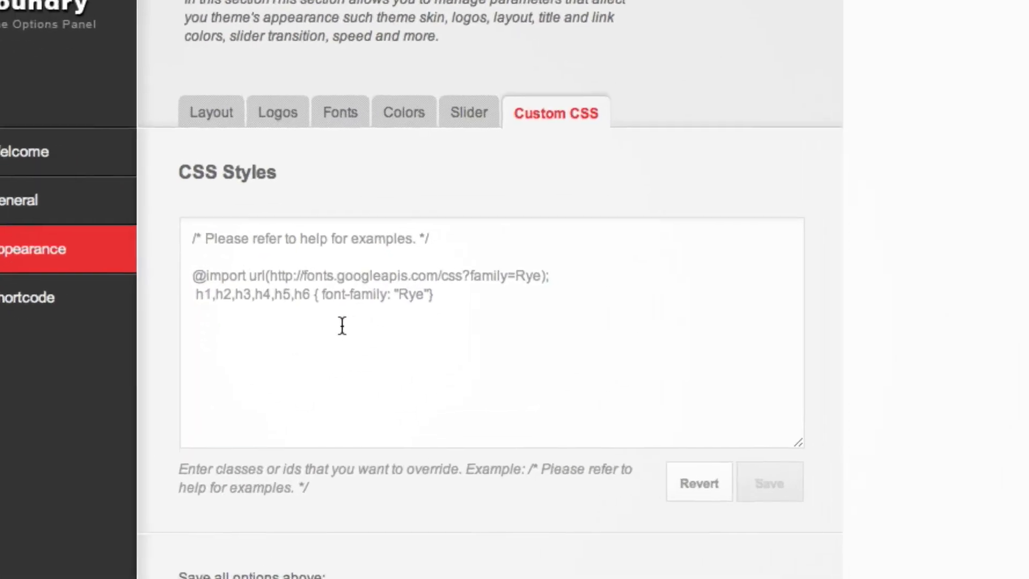
Replace the Rye font-family declaration with the Courgette line, using double quotes around "Courgette"
{"action": "left_click_drag", "start_coordinate": [323, 300], "coordinate": [364, 298]}
{"action": "left_click", "coordinate": [373, 309]}
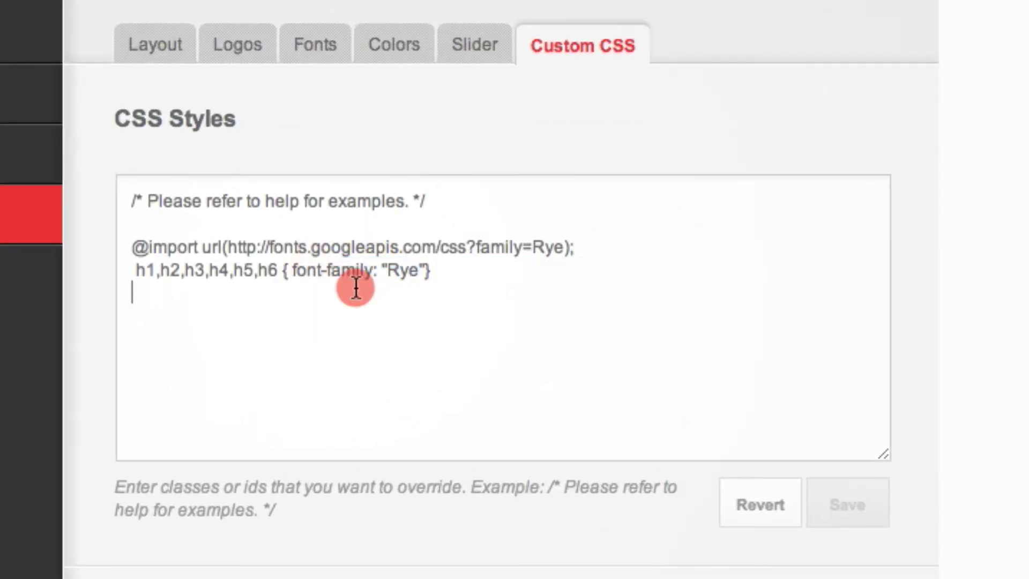
{"action": "left_click_drag", "start_coordinate": [426, 270], "coordinate": [292, 271]}
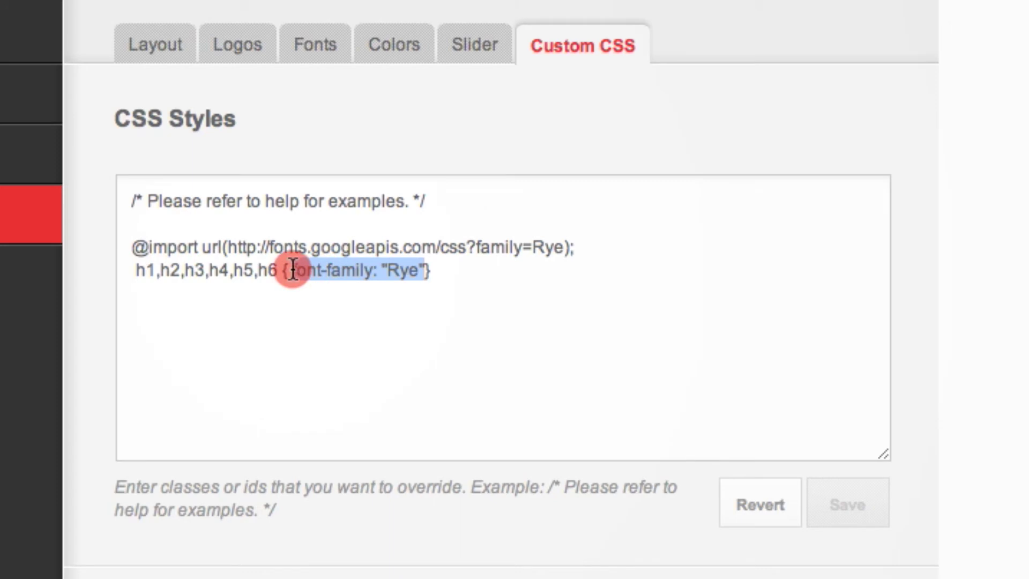
{"action": "key", "text": "BackSpace"}
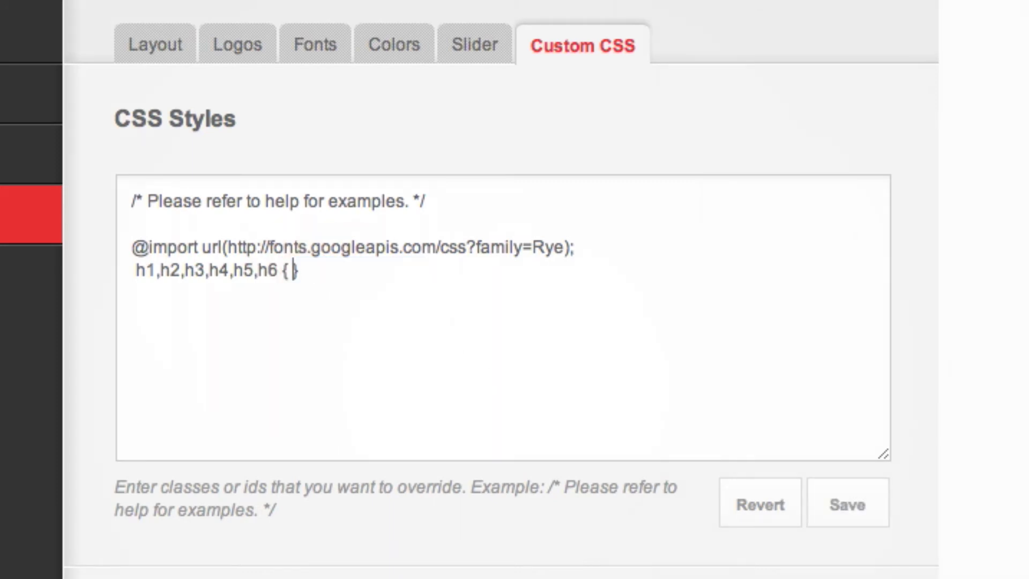
{"action": "key", "text": "super+v"}
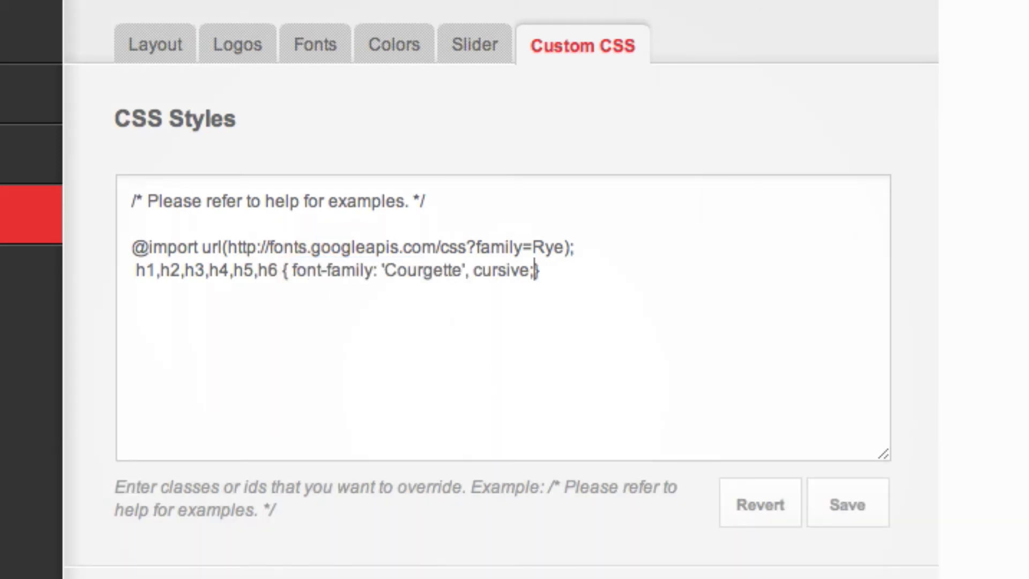
{"action": "key", "text": "Left"}
{"action": "key", "text": "Left"}
{"action": "key", "text": "Left"}
{"action": "key", "text": "Left"}
{"action": "key", "text": "Left"}
{"action": "key", "text": "Left"}
{"action": "key", "text": "Left"}
{"action": "key", "text": "Left"}
{"action": "key", "text": "Left"}
{"action": "key", "text": "Left"}
{"action": "key", "text": "BackSpace"}
{"action": "type", "text": "\""}
{"action": "key", "text": "Left"}
{"action": "key", "text": "Left"}
{"action": "key", "text": "Left"}
{"action": "key", "text": "Left"}
{"action": "key", "text": "Left"}
{"action": "key", "text": "Left"}
{"action": "key", "text": "Left"}
{"action": "key", "text": "Left"}
{"action": "key", "text": "Left"}
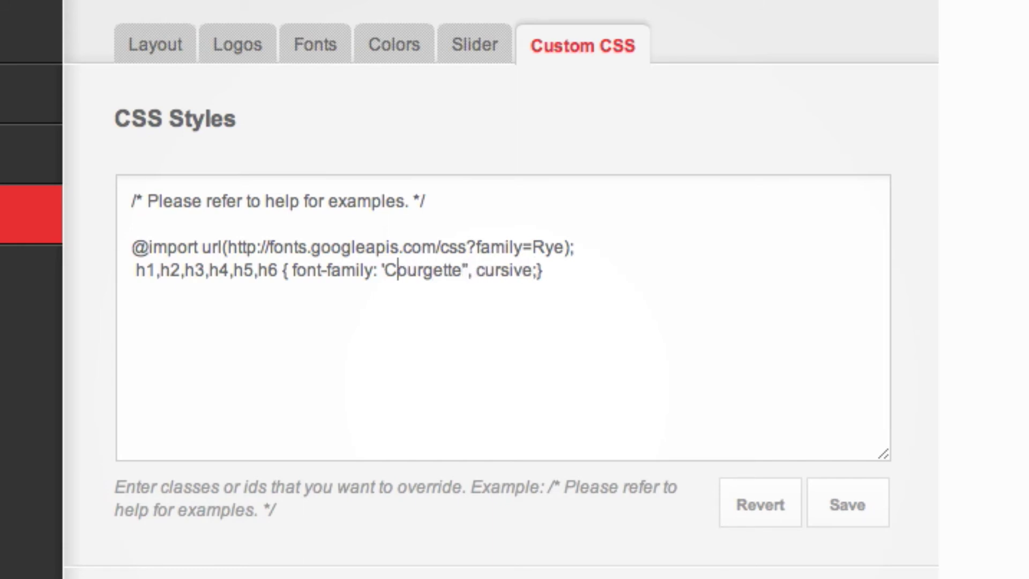
{"action": "key", "text": "Left"}
{"action": "key", "text": "Left"}
{"action": "key", "text": "BackSpace"}
{"action": "type", "text": "\""}
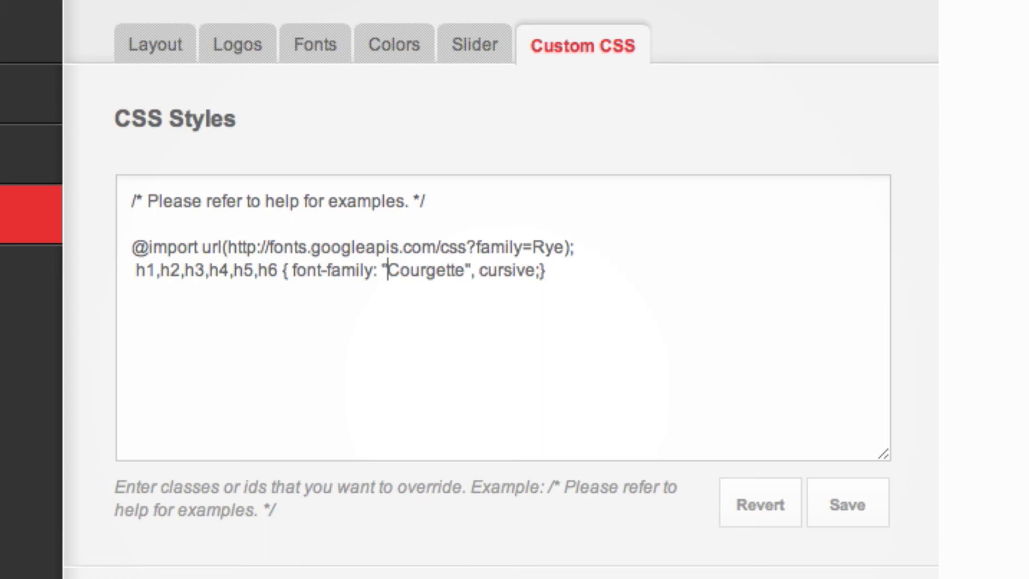
{"action": "left_click", "coordinate": [431, 276]}
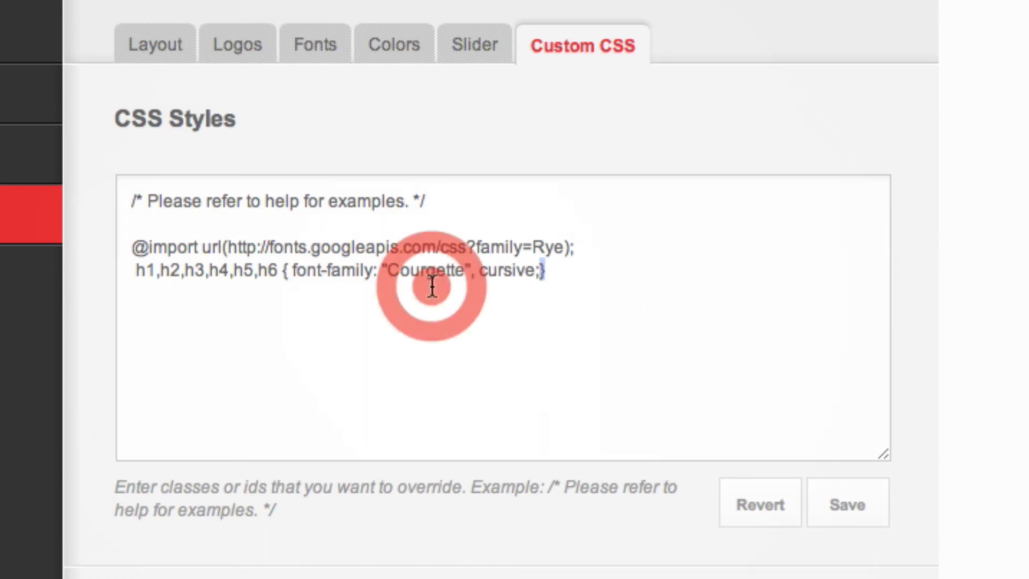
{"action": "double_click", "coordinate": [430, 271]}
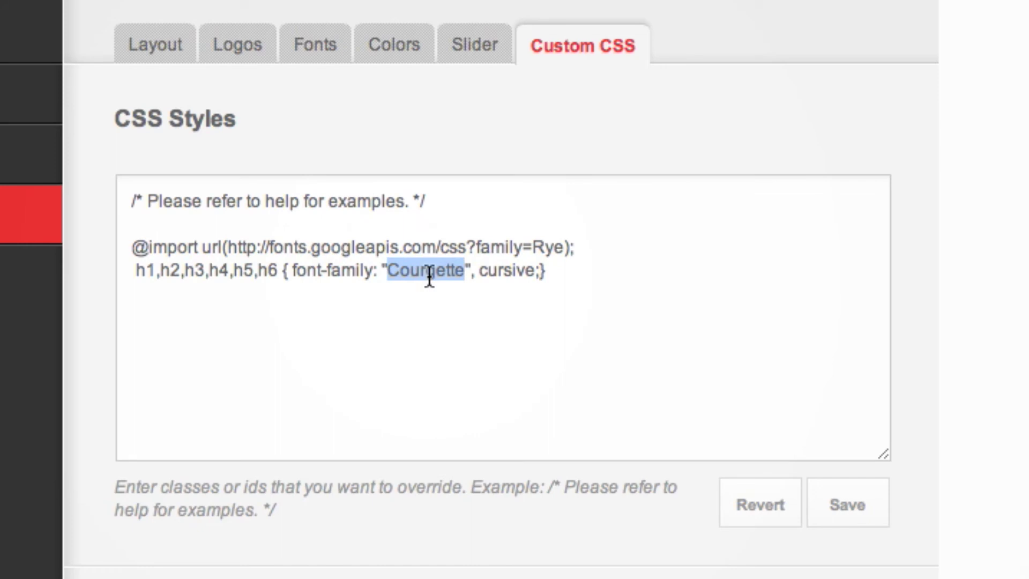
{"action": "key", "text": "super+c"}
{"action": "double_click", "coordinate": [547, 247]}
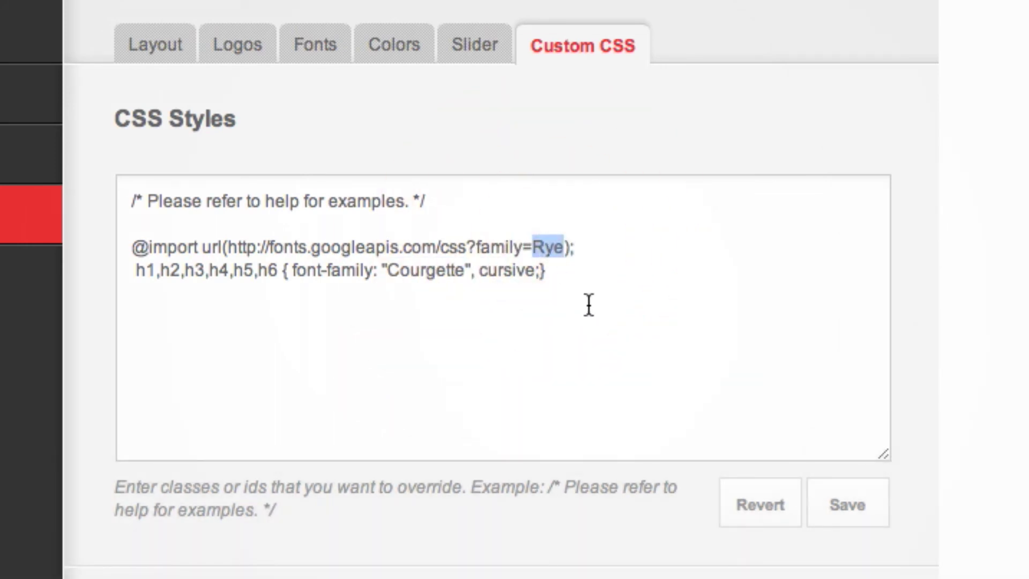
{"action": "key", "text": "super+v"}
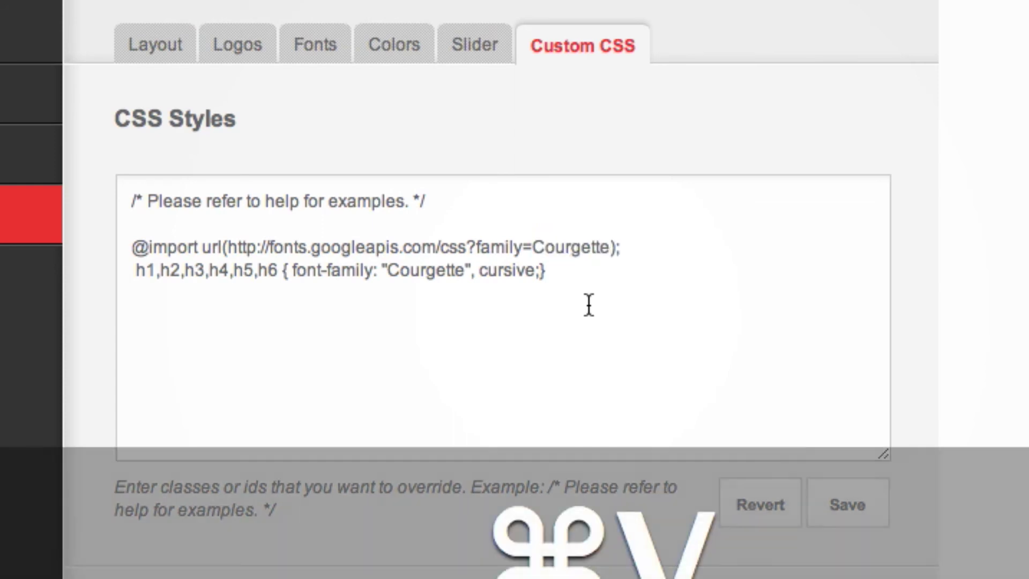
{"action": "left_click", "coordinate": [875, 507]}
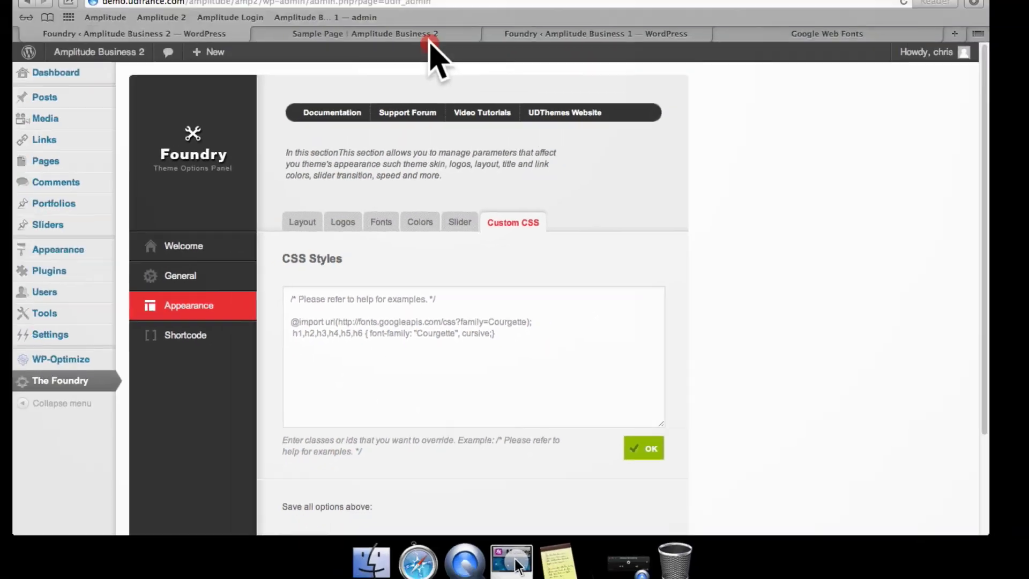
Reload the Sample Page preview to see the updated heading font
{"action": "left_click", "coordinate": [431, 42]}
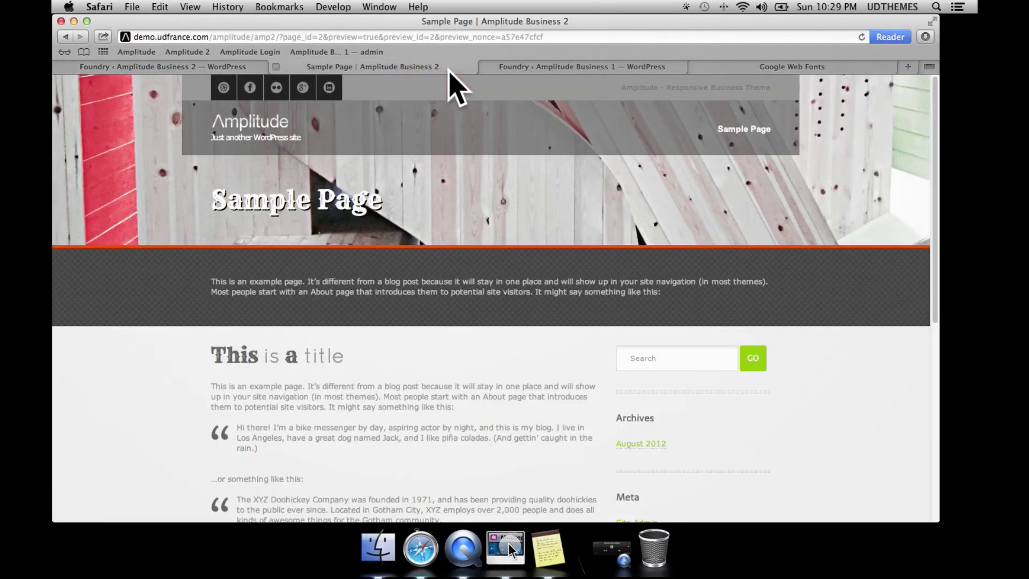
{"action": "left_click", "coordinate": [862, 36]}
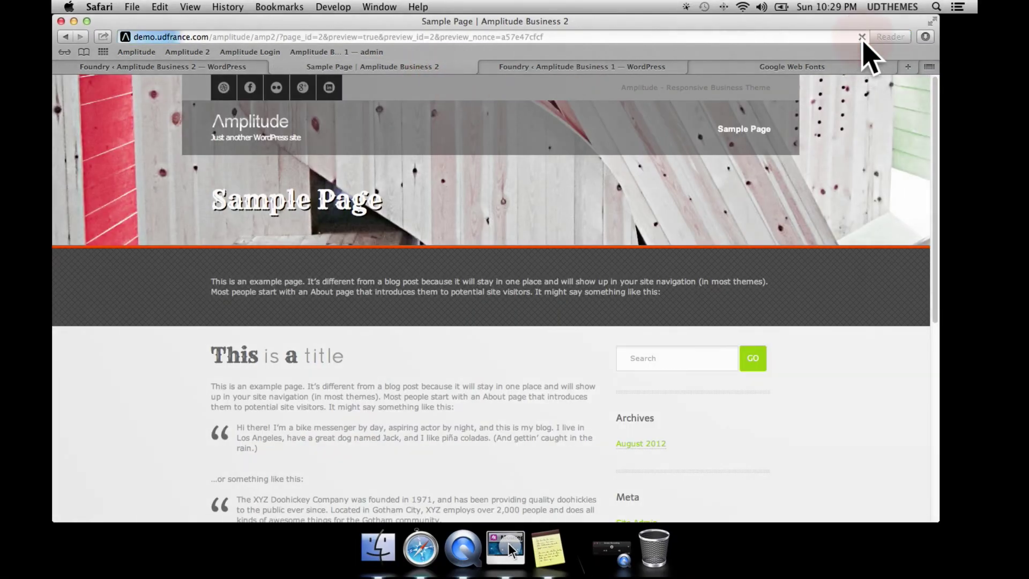